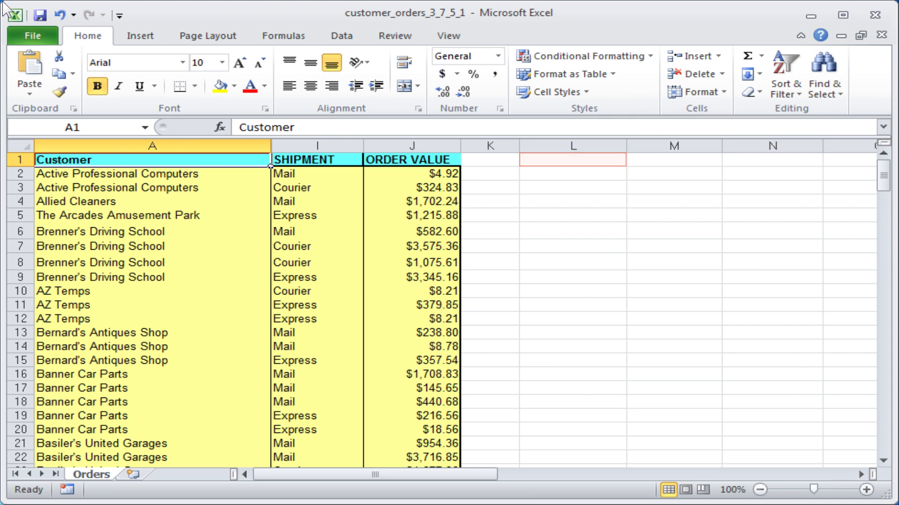
- Enter the headings Customer in L1, SHIPMENT in M1 and ORDER VALUE in N1
left_click(525, 162)
type("C")
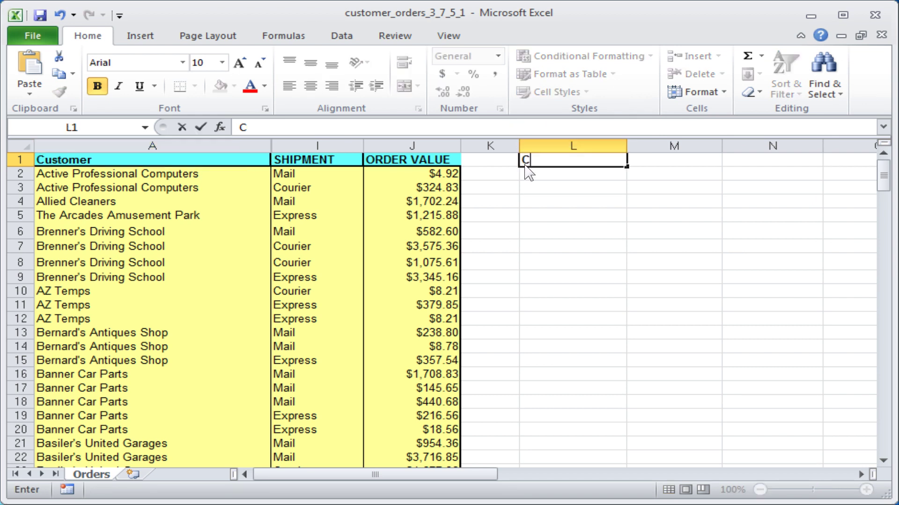
type("ustomer")
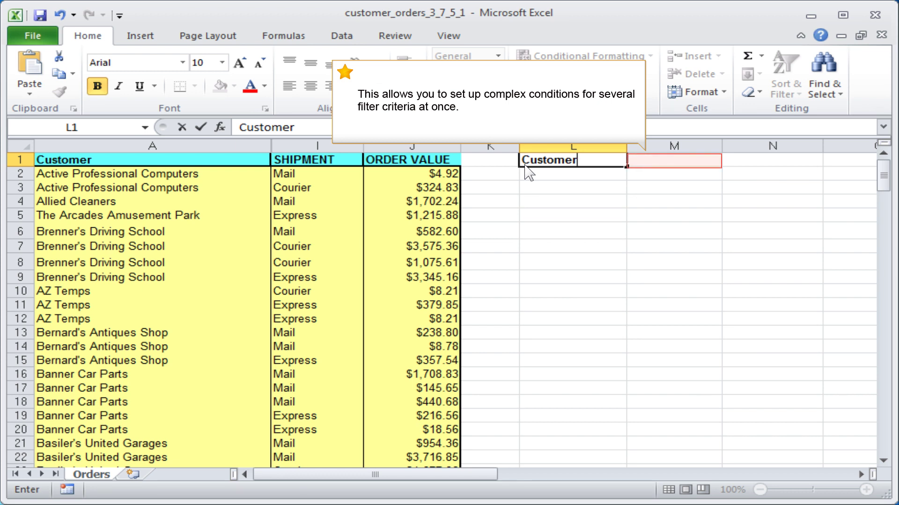
left_click(628, 160)
type("SHIPM")
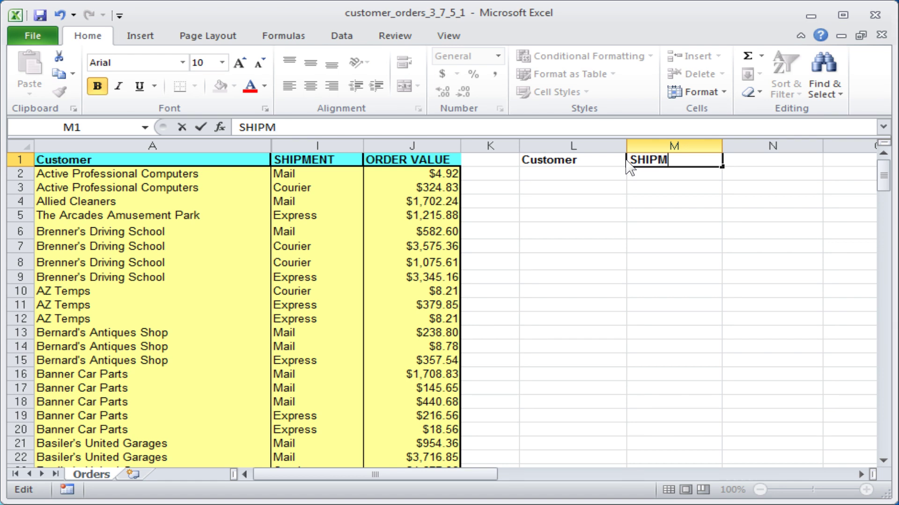
type("ENT")
key("F2")
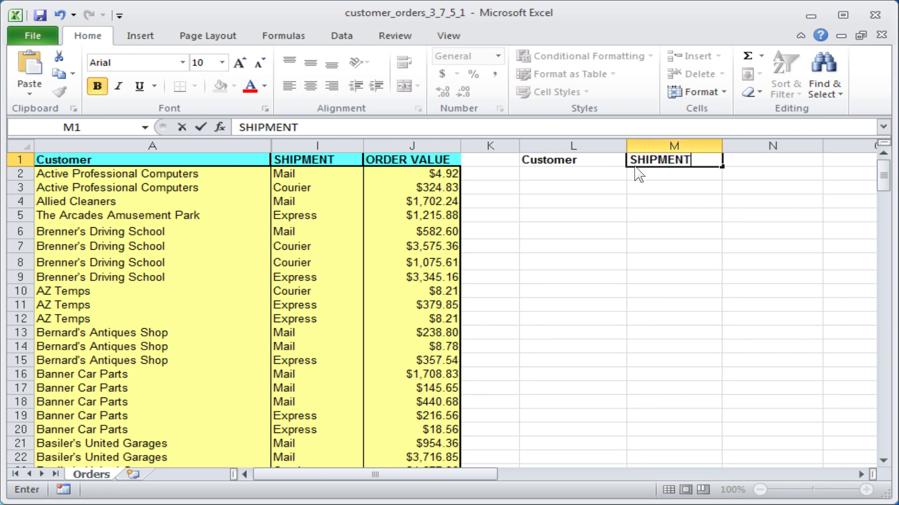
left_click(727, 166)
type("ORDER")
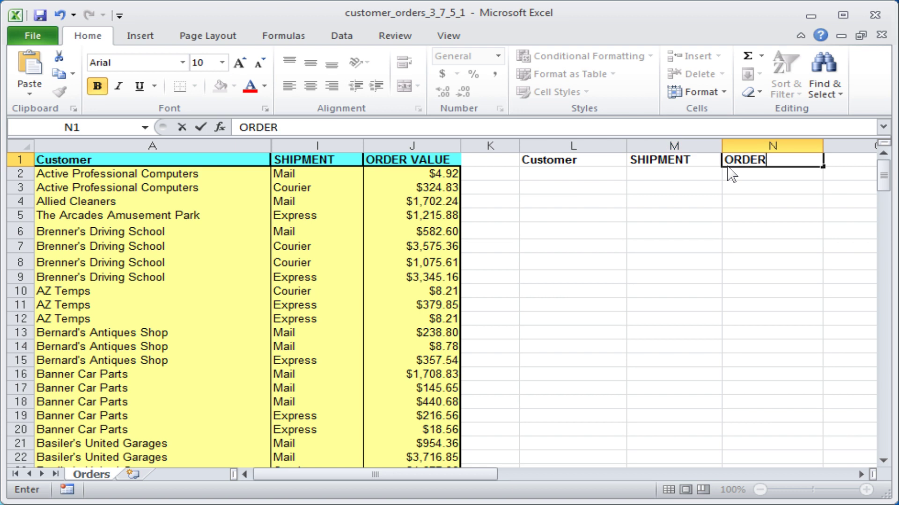
type(" VALUE")
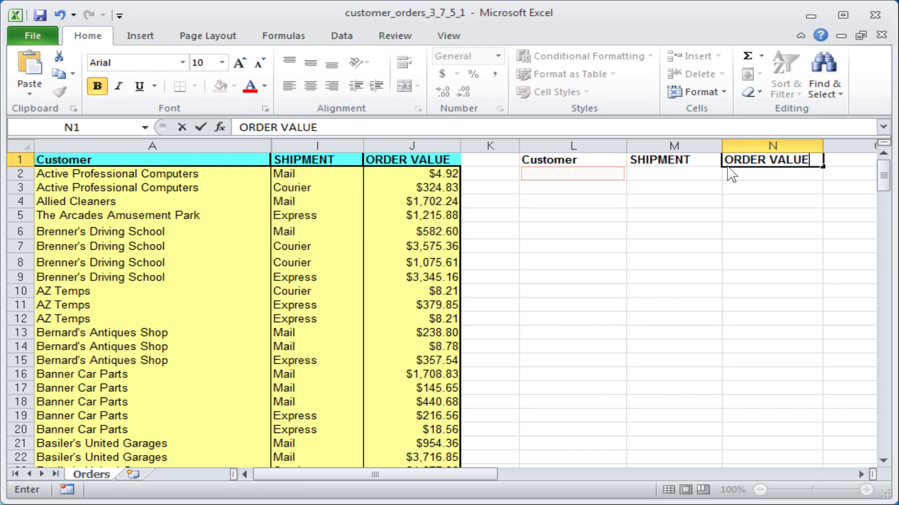
- Enter the criteria AZ Temps in L2 and Express in M2
left_click(526, 177)
type("AZ ")
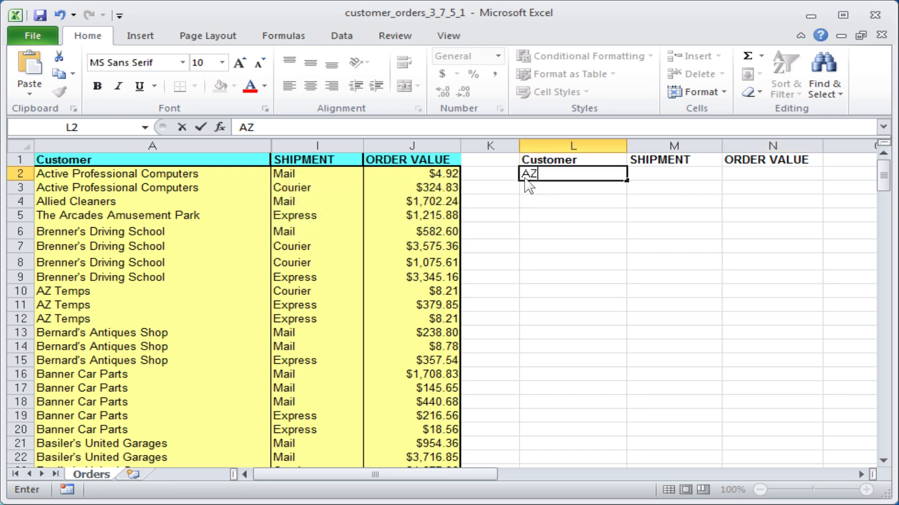
type("Temps")
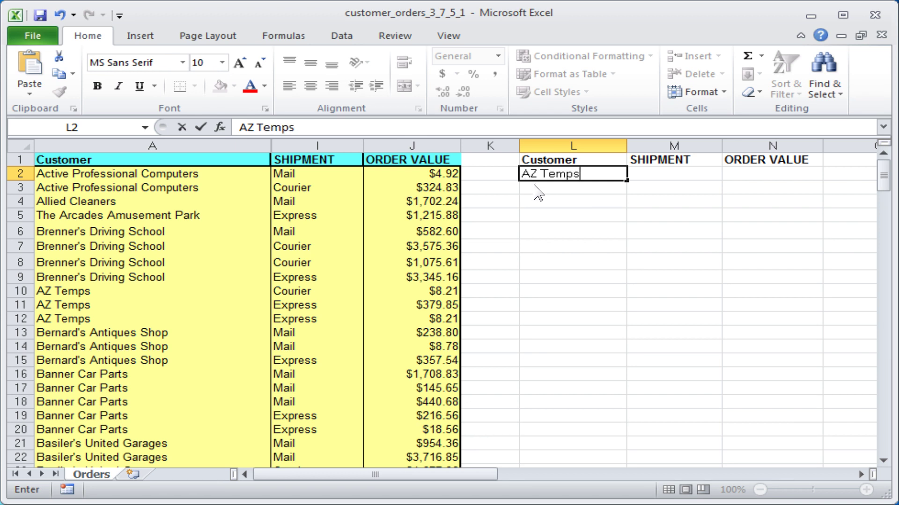
left_click(629, 176)
type("Expr")
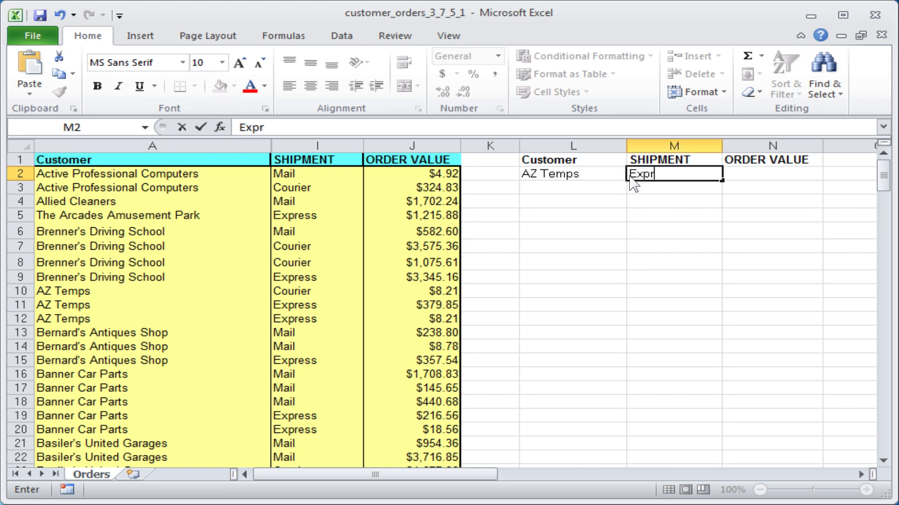
type("ess")
left_click(724, 188)
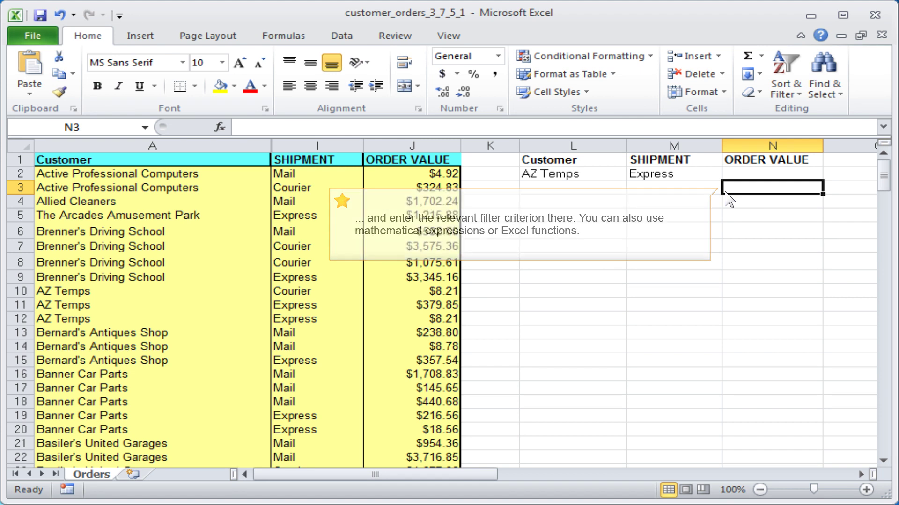
type("<1,")
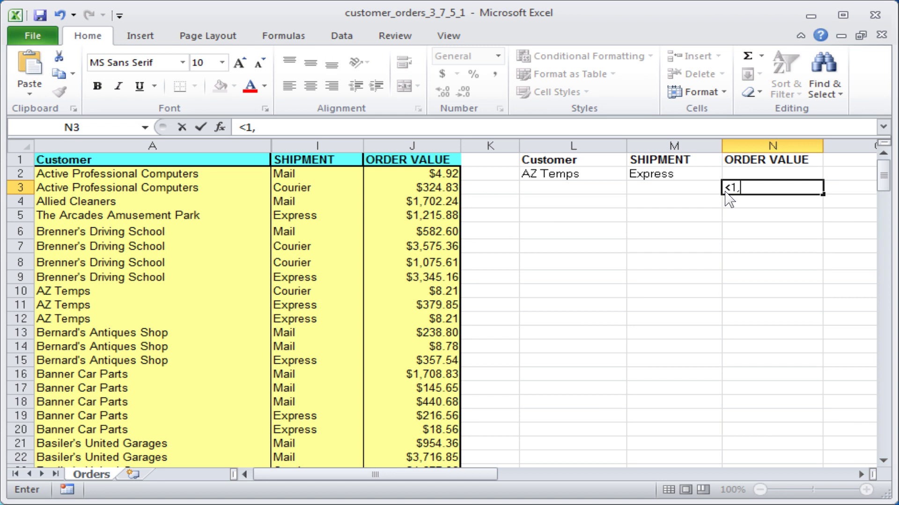
type("000")
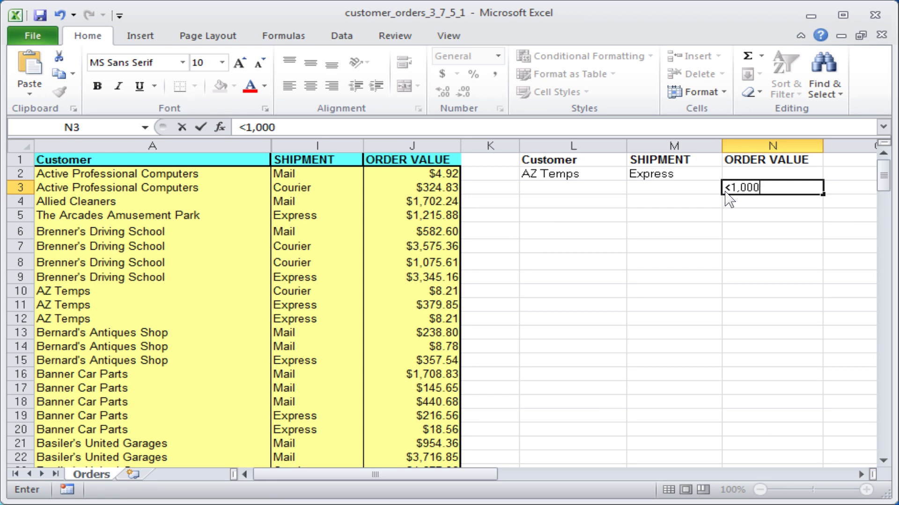